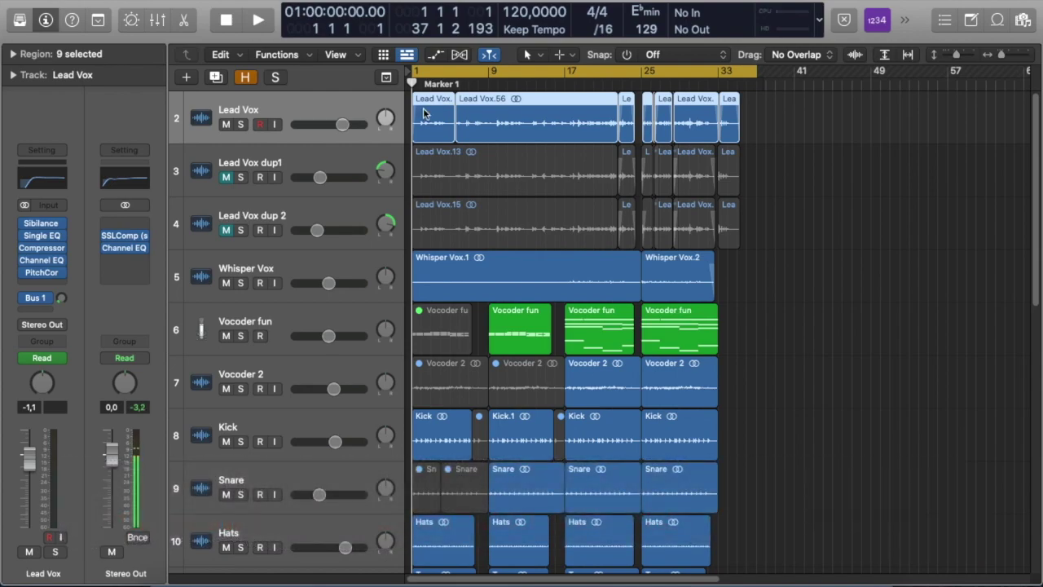
Examine the Remove Silence preview for the selected Lead Vox regions and leave it without applying anything
right_click(423, 113)
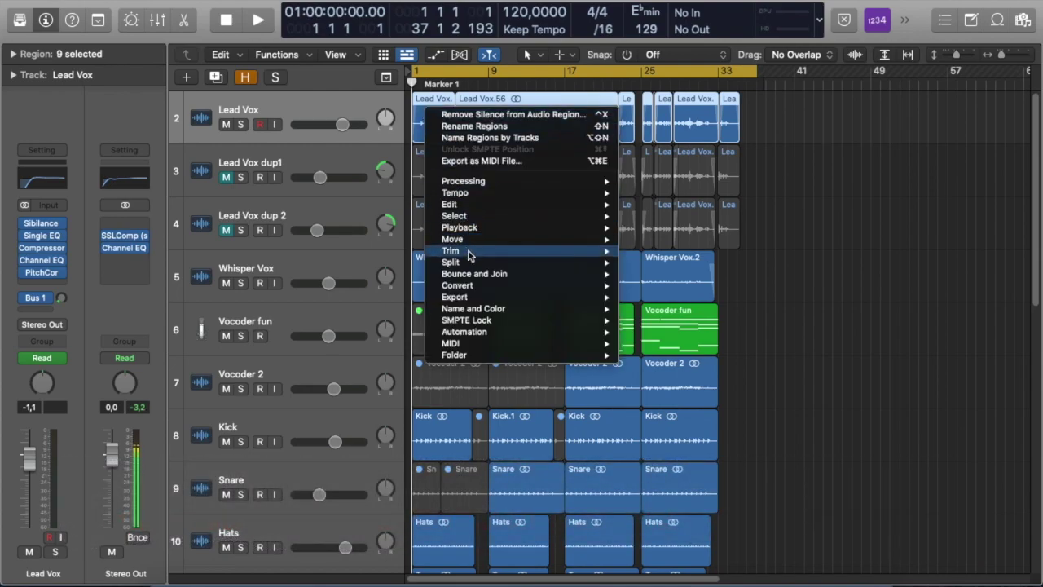
mouse_move(570, 262)
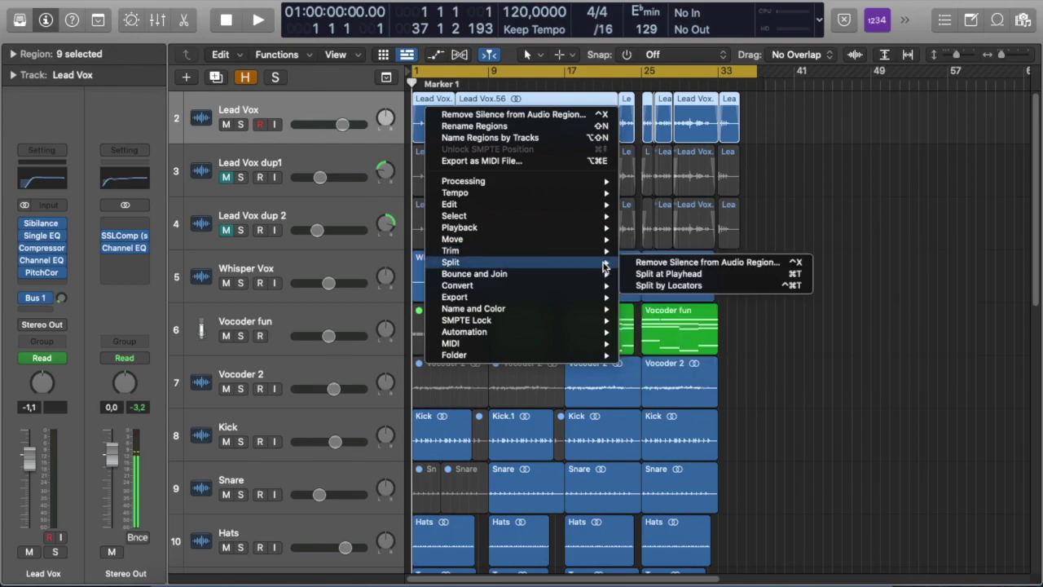
left_click(654, 267)
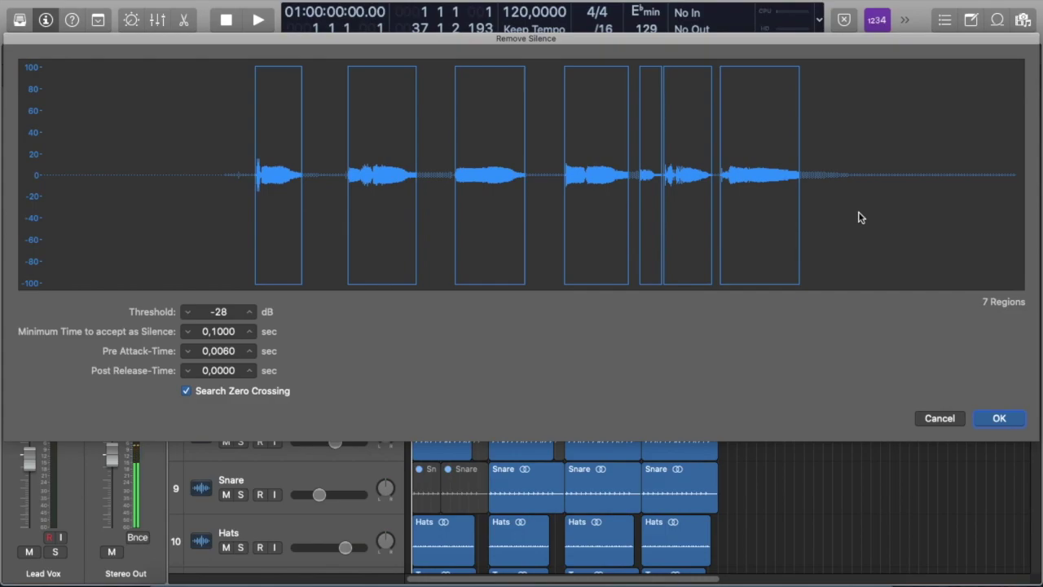
left_click(942, 419)
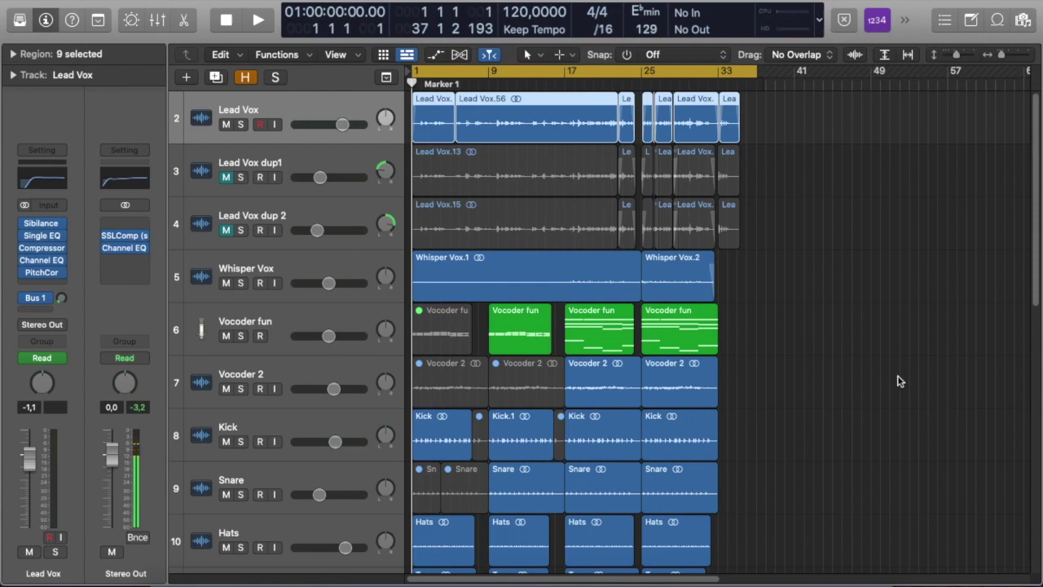
Solo the Lead Vox track and play it from shortly after bar 4 across the boundary between its first two regions
key("super+Right")
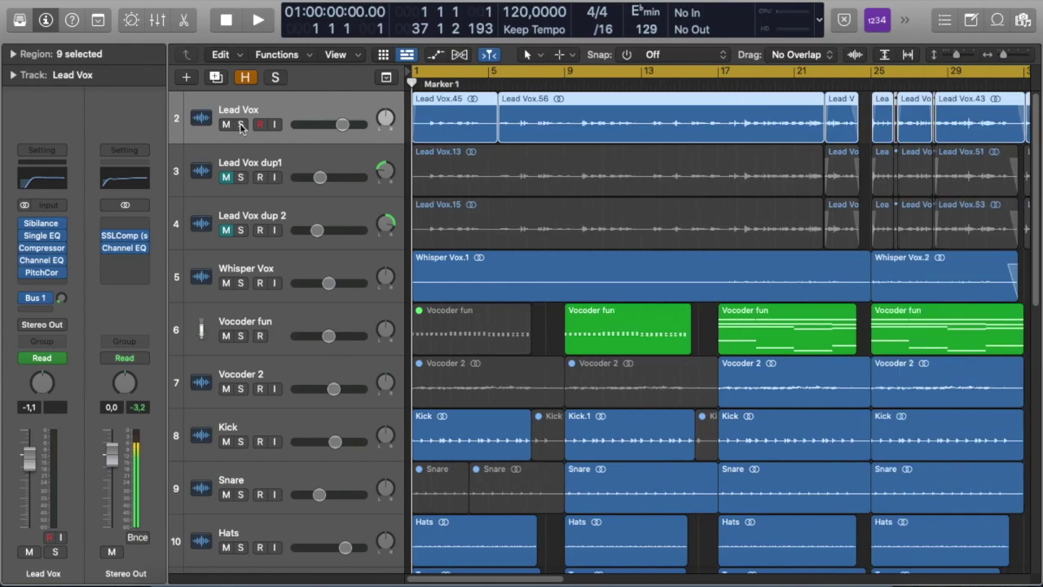
left_click(240, 124)
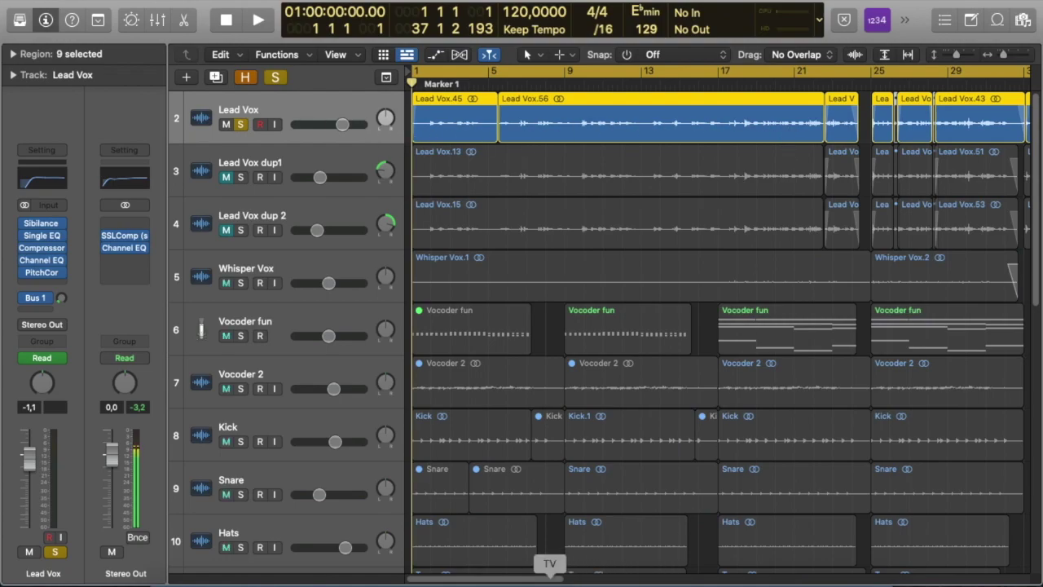
scroll(554, 581, "right", 1)
left_click_drag(554, 581, 613, 576)
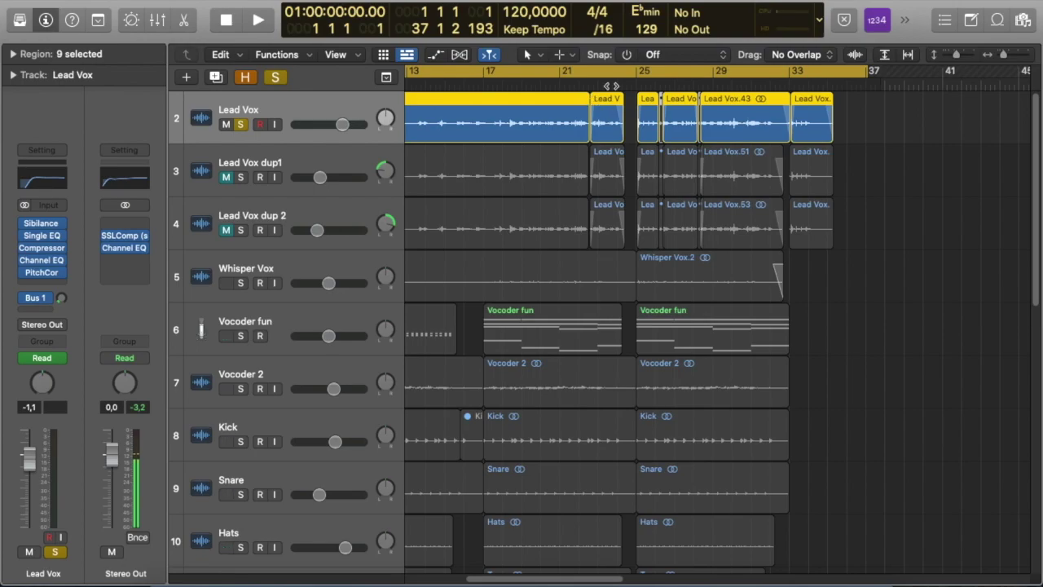
key("super+Right")
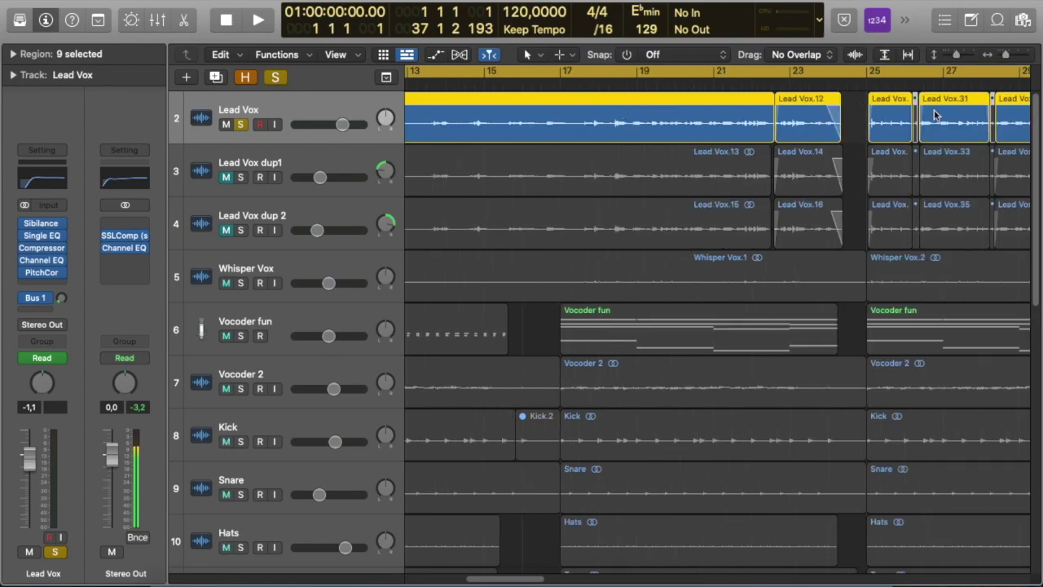
left_click_drag(523, 582, 450, 577)
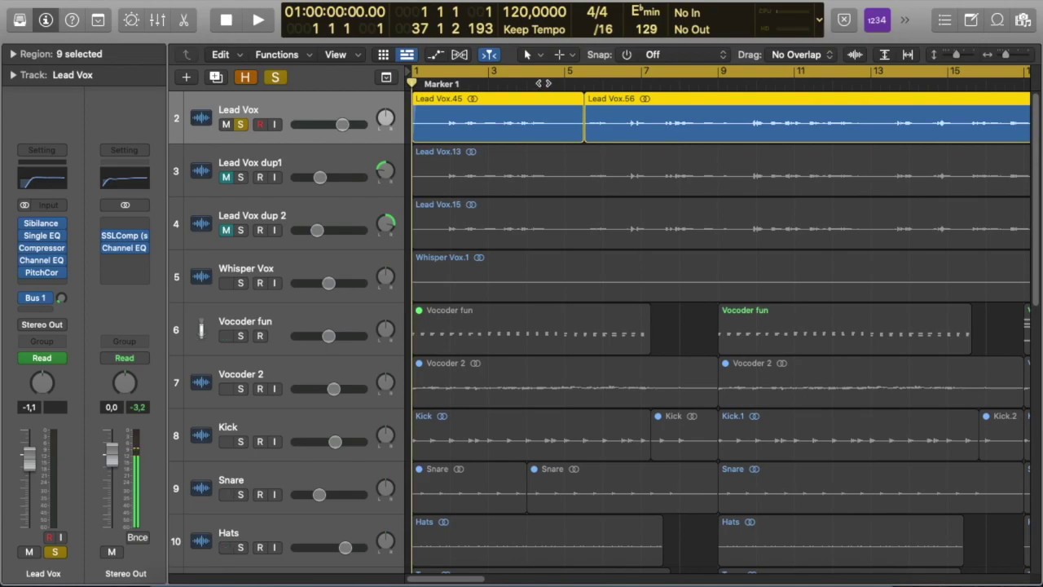
left_click(544, 83)
key("space")
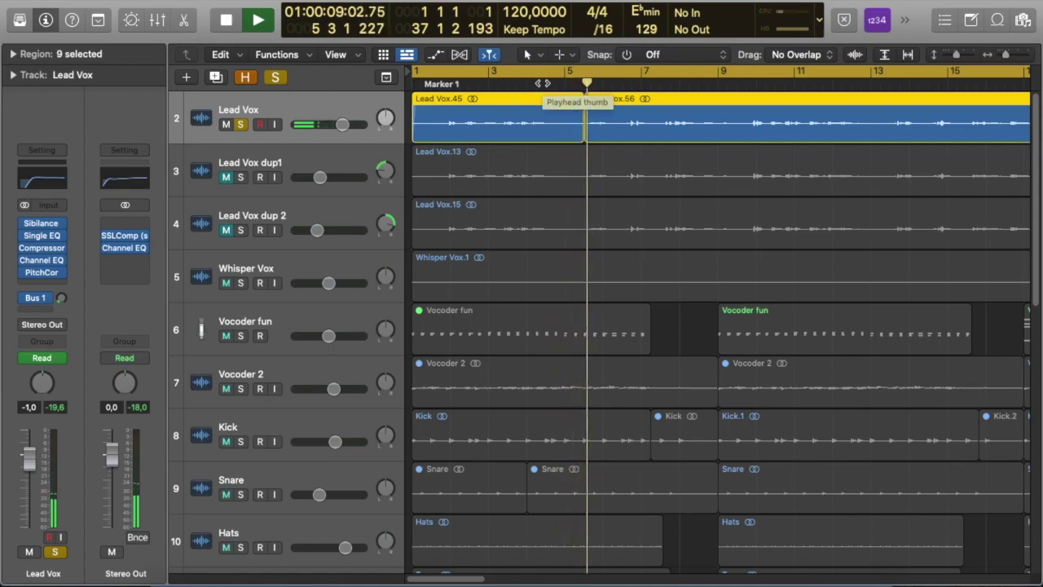
key("space")
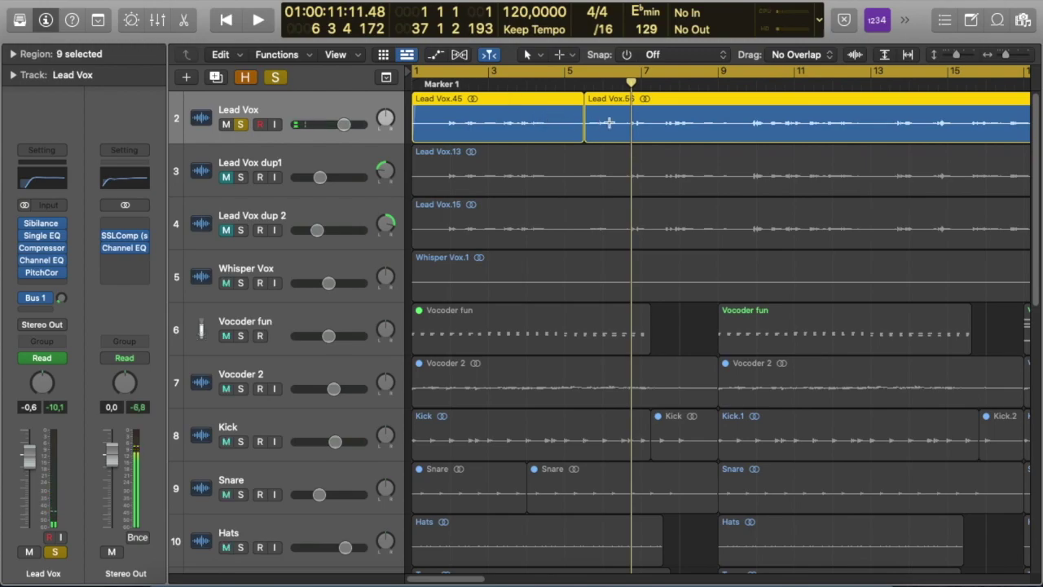
Trim the end of the first Lead Vox region back to just before bar 5 and play the transition into the second region
key("super+shift+a")
key("super+f")
left_click_drag(576, 129, 558, 116)
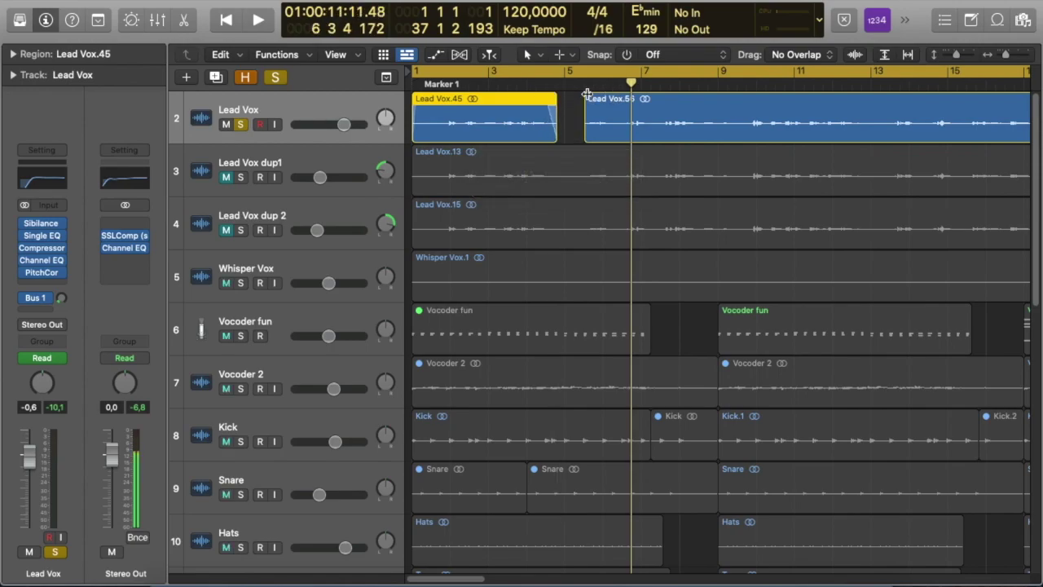
left_click(589, 98)
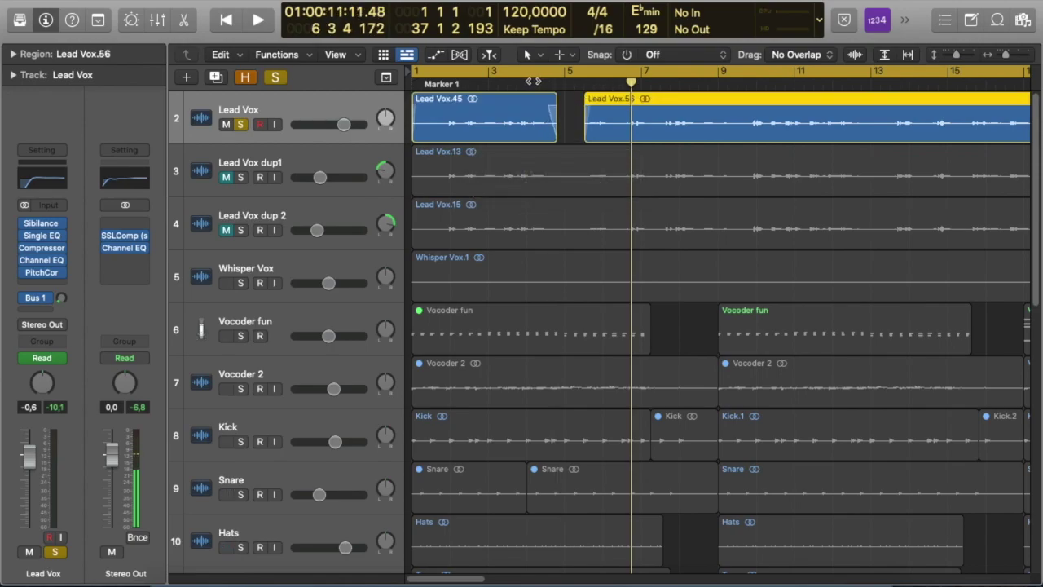
double_click(529, 83)
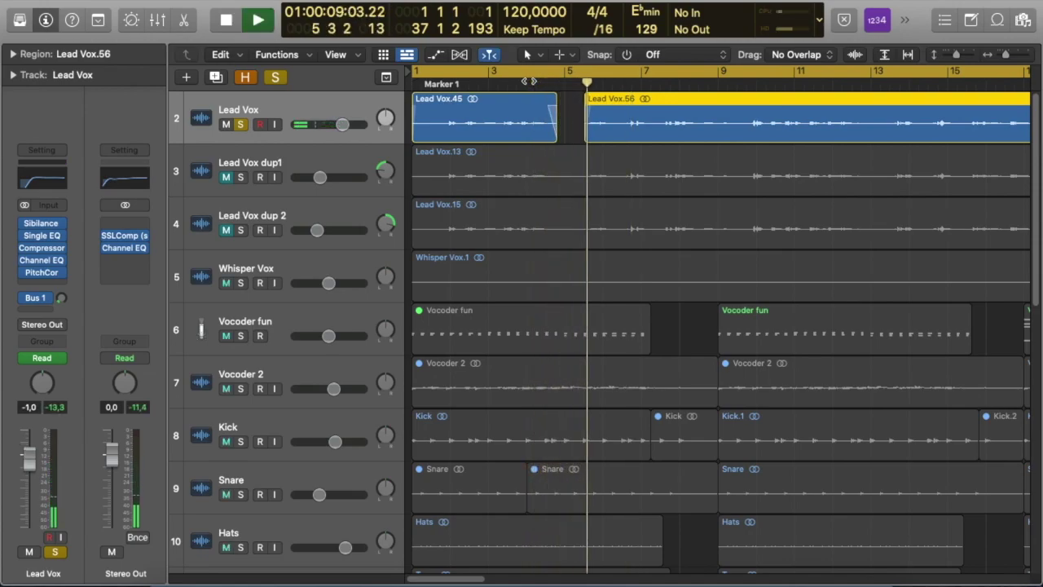
Extend the end of the first Lead Vox region slightly toward bar 5 and, after replaying the transition, unsolo the track
left_click(553, 134)
key("space")
left_click_drag(553, 133, 560, 133)
left_click(527, 77)
key("space")
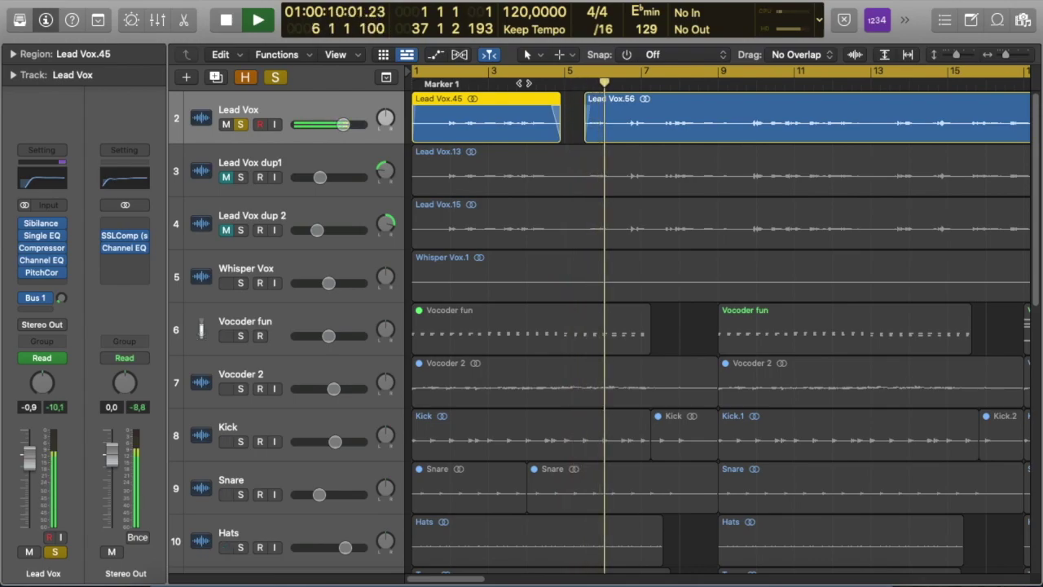
key("space")
left_click(240, 124)
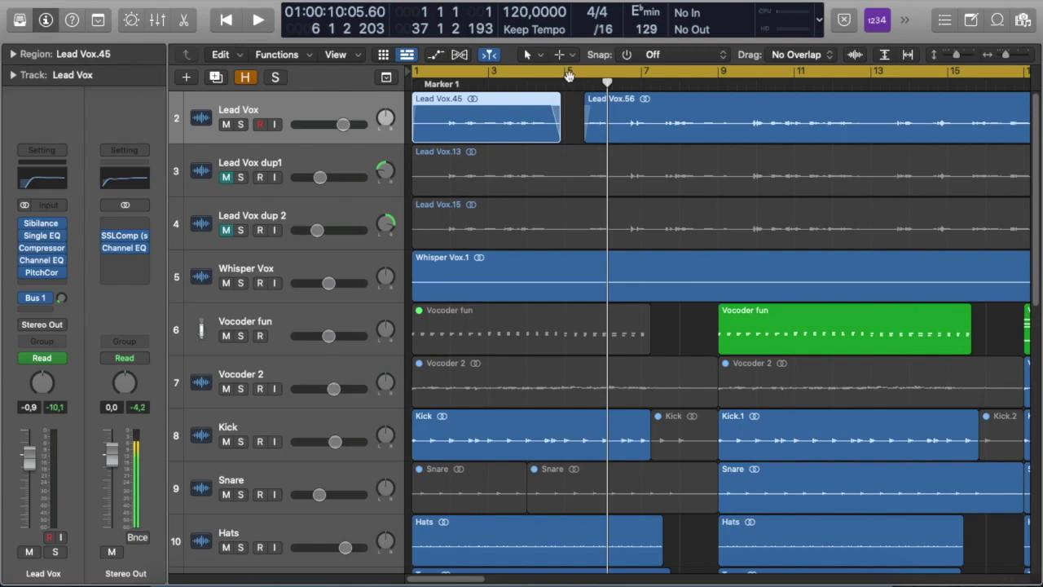
Show the track automation, examine the Lead Vox volume curve across the whole arrangement, and hide the automation again
key("x")
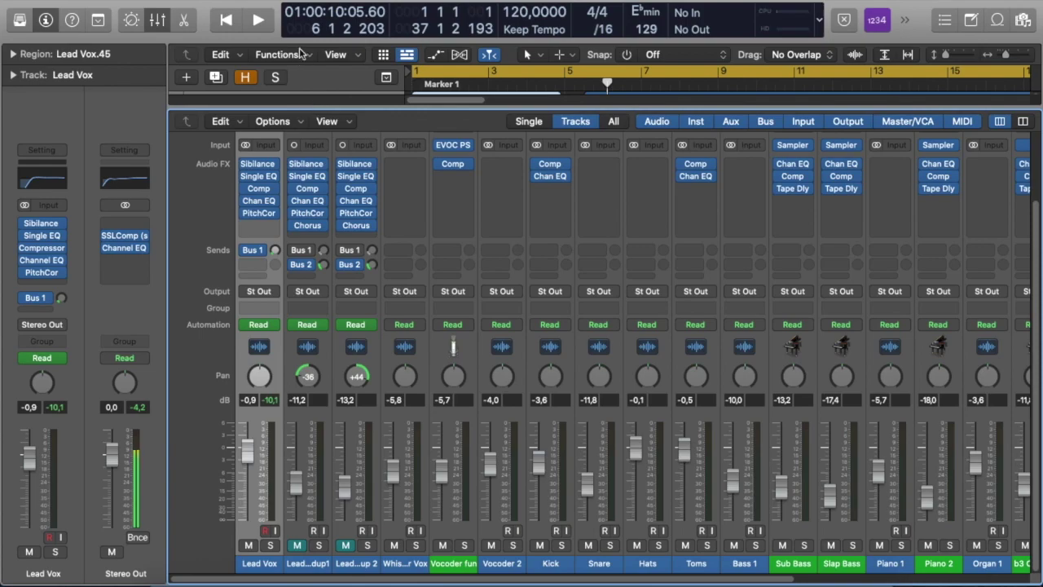
left_click(439, 55)
key("x")
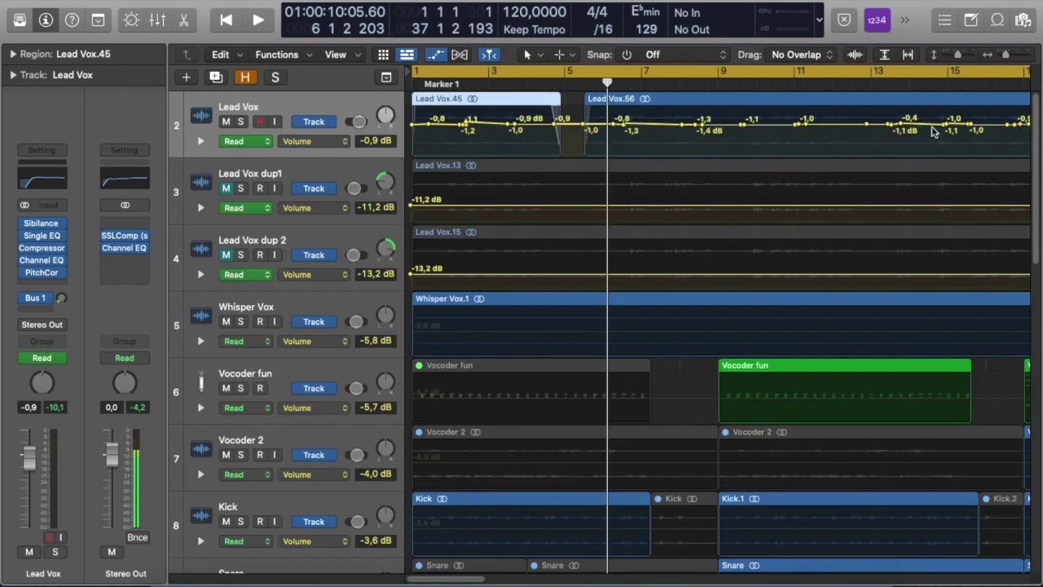
scroll(938, 126, "down", 5)
scroll(939, 127, "down", 2)
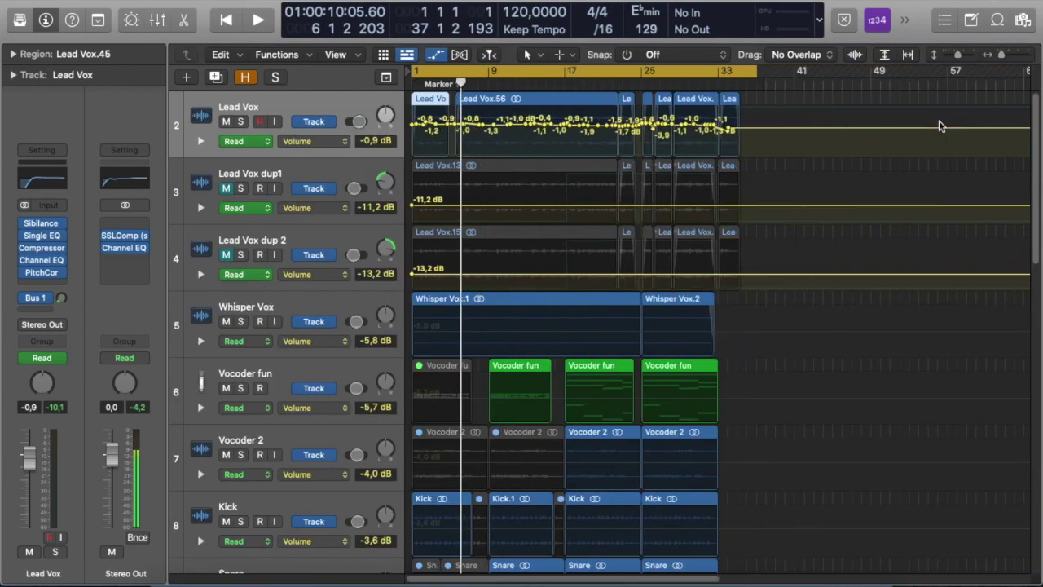
left_click(436, 62)
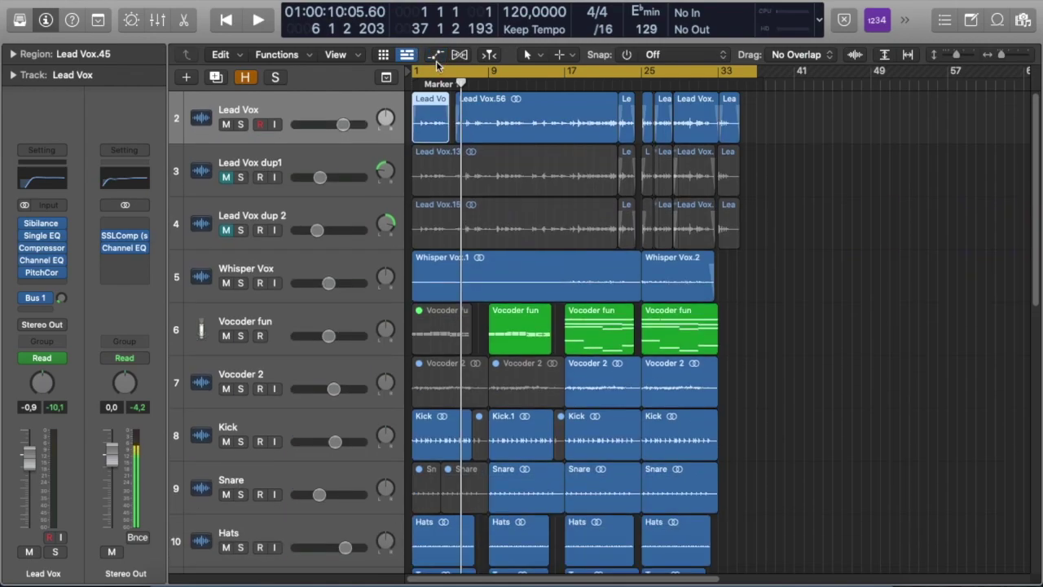
Examine the Sibilance de-esser settings on the Lead Vox track and close the plug-in
mouse_move(49, 280)
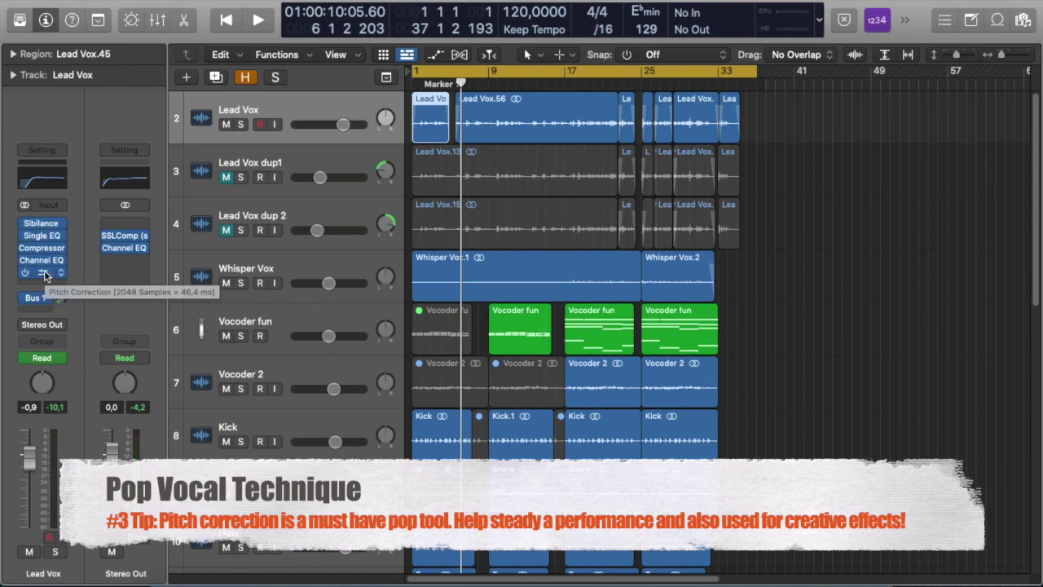
left_click(44, 227)
left_click_drag(452, 175, 410, 72)
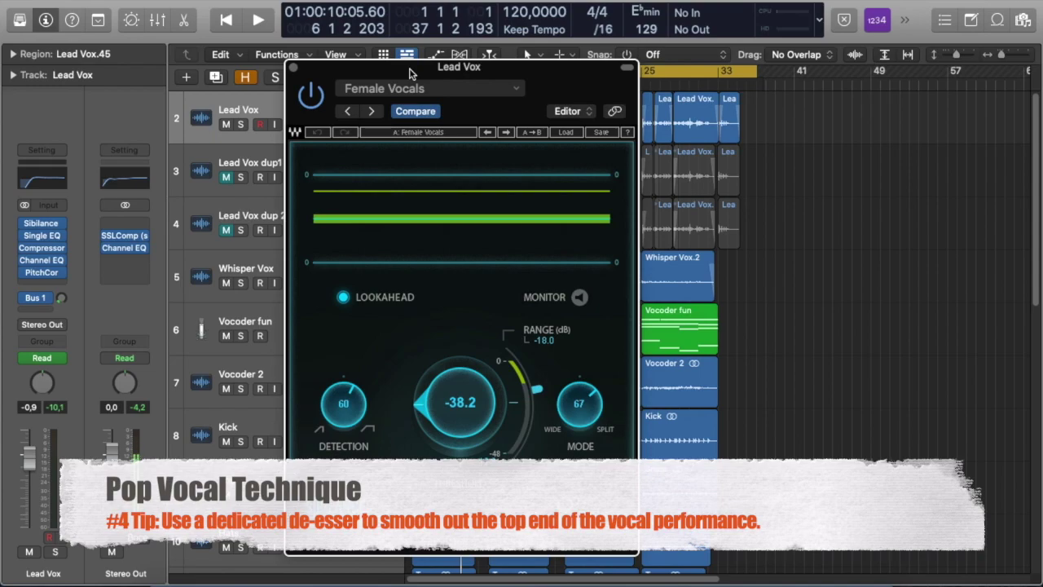
left_click(295, 67)
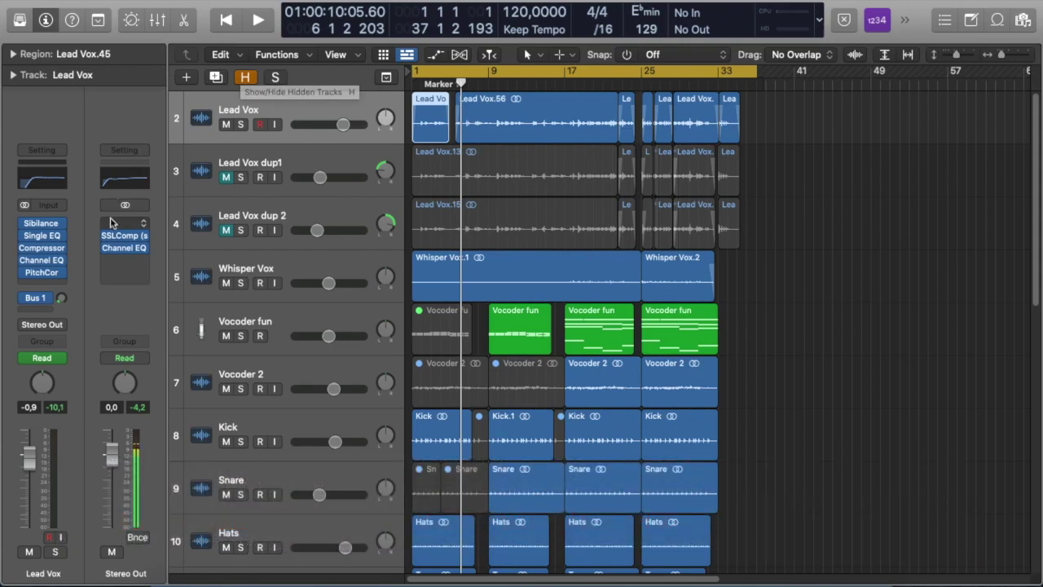
Examine the low-cut settings of the Single Band EQ on Lead Vox and open the track's Channel EQ
left_click(43, 235)
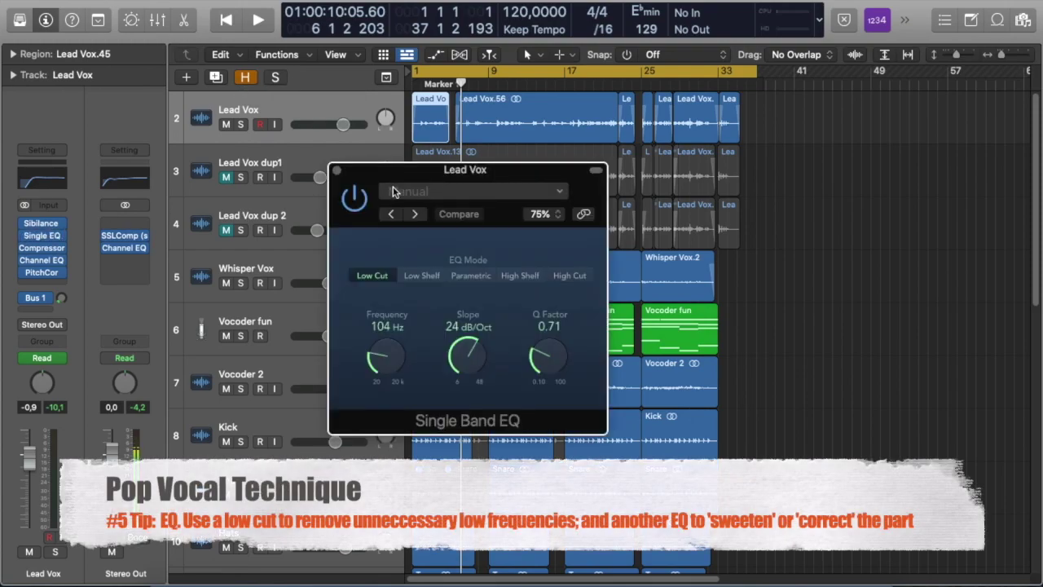
left_click_drag(426, 194, 423, 119)
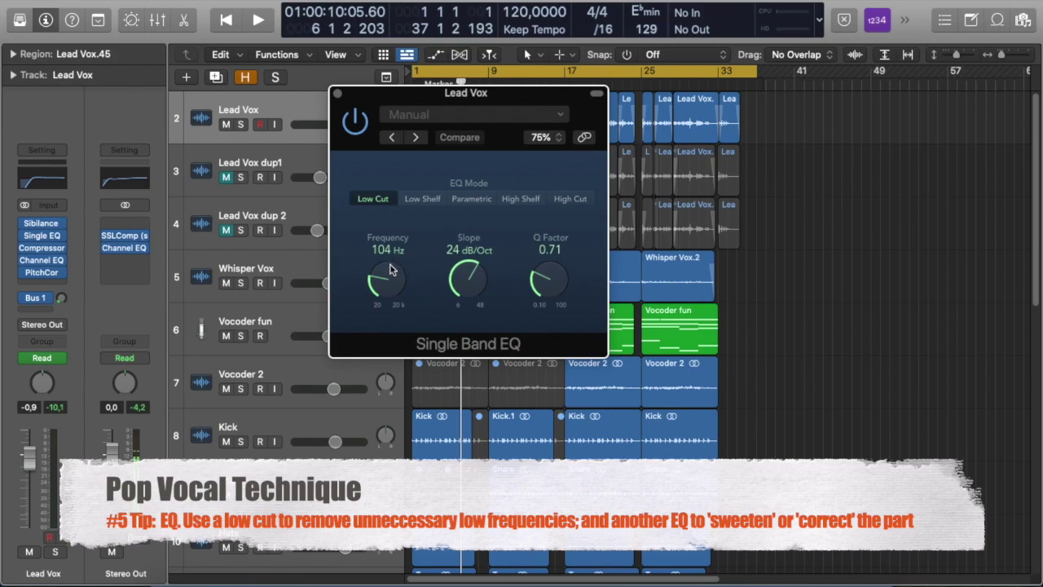
left_click(39, 260)
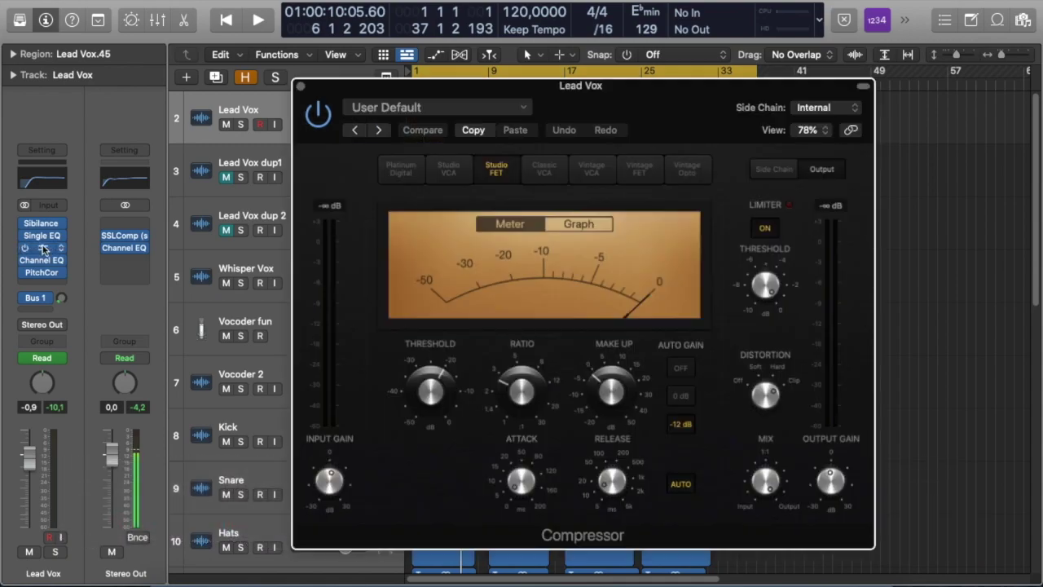
Examine the Compressor's ratio and release settings on the Lead Vox track and close the plug-in
left_click(40, 248)
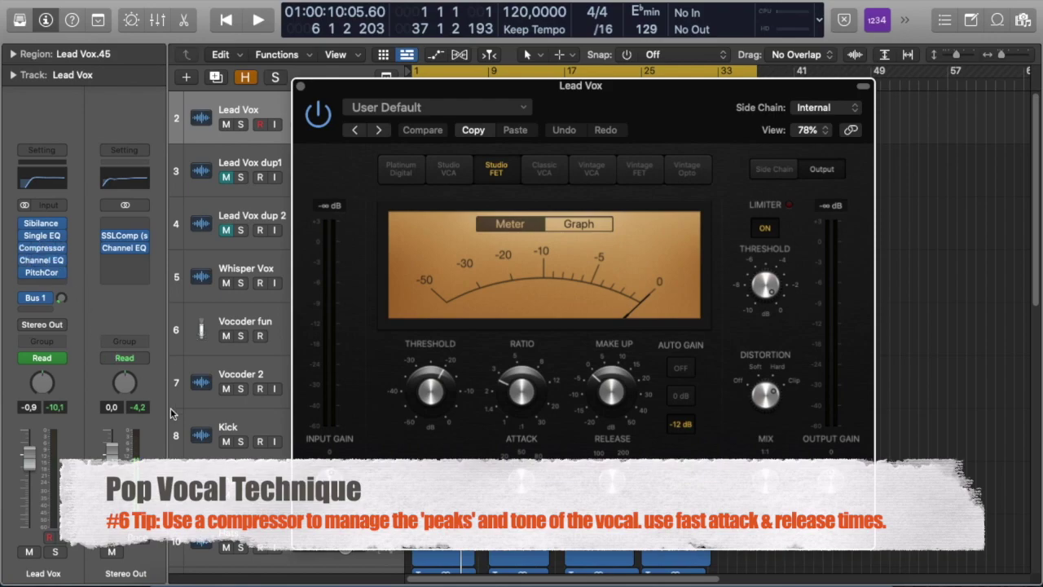
mouse_move(522, 393)
mouse_move(612, 481)
mouse_move(655, 371)
key("super+w")
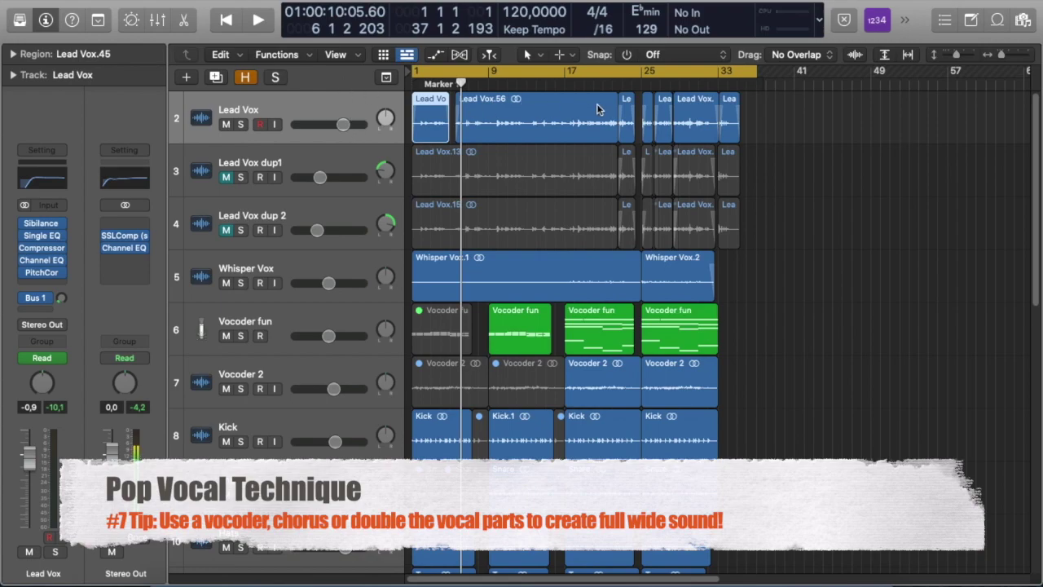
Open the Channel EQ of the Lead Vox dup1 track and move it clear of the vocal tracks
left_click(351, 164)
left_click(361, 216)
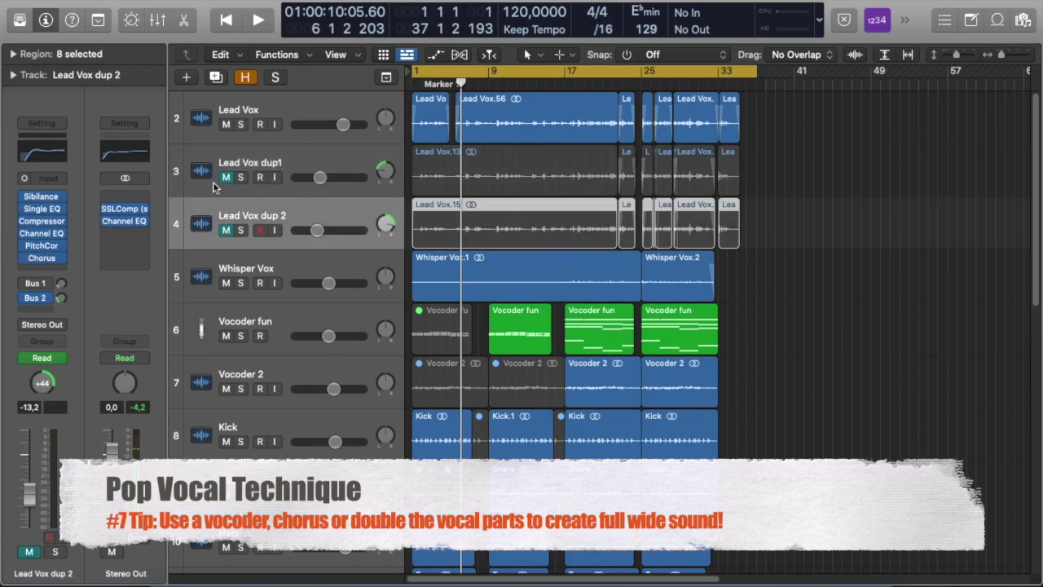
left_click(243, 168)
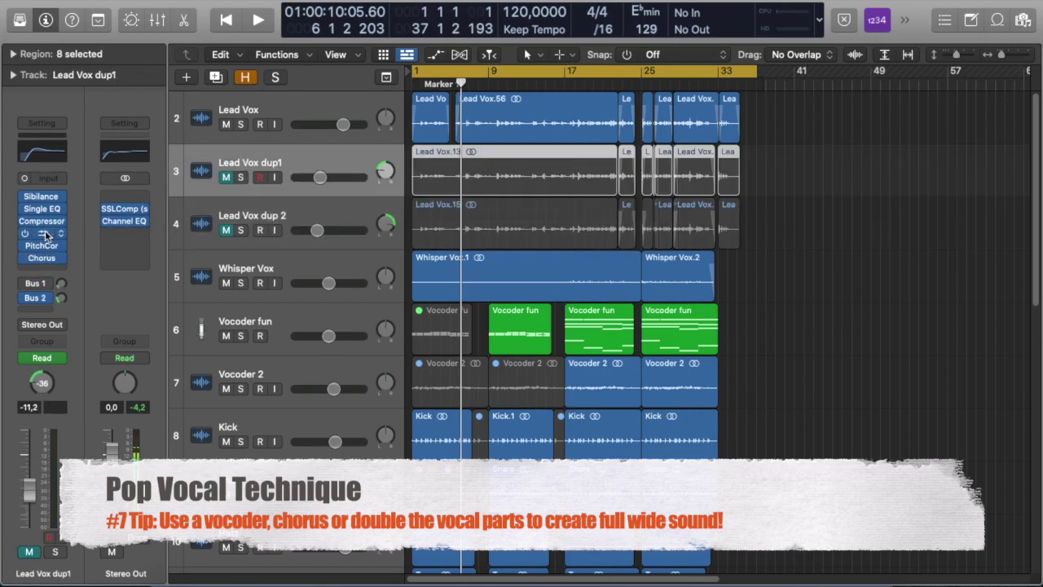
left_click(47, 234)
left_click_drag(392, 177, 185, 278)
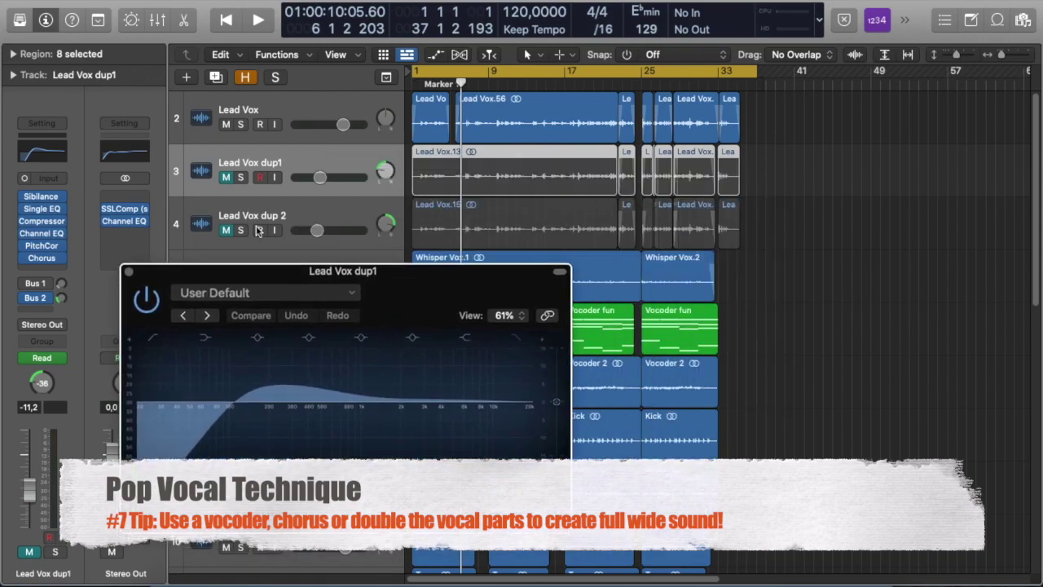
Open the Channel EQ of Lead Vox dup 2 beside the dup1 one, compare both curves, and close both plug-ins
left_click(238, 218)
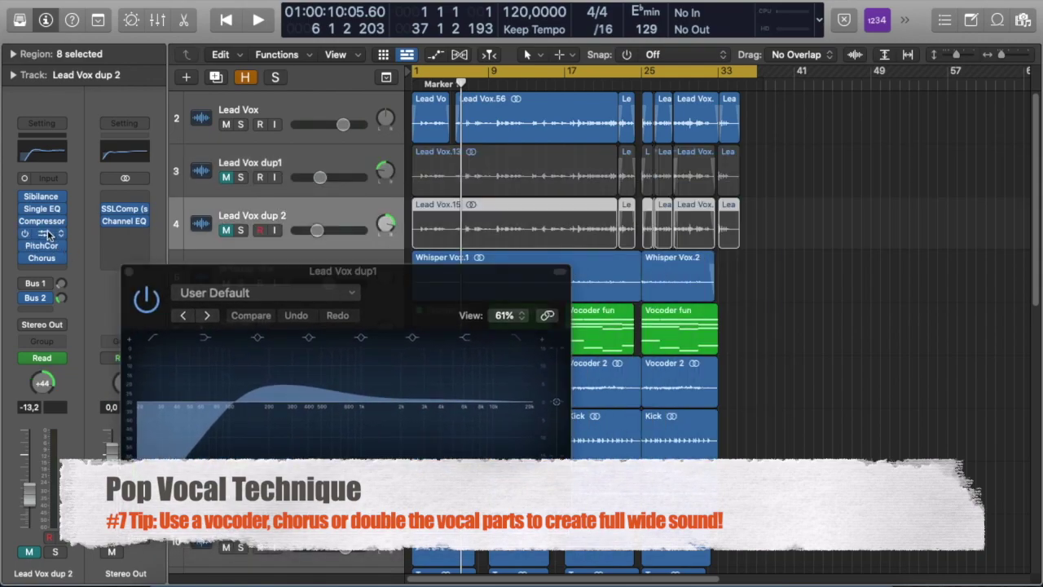
left_click(47, 234)
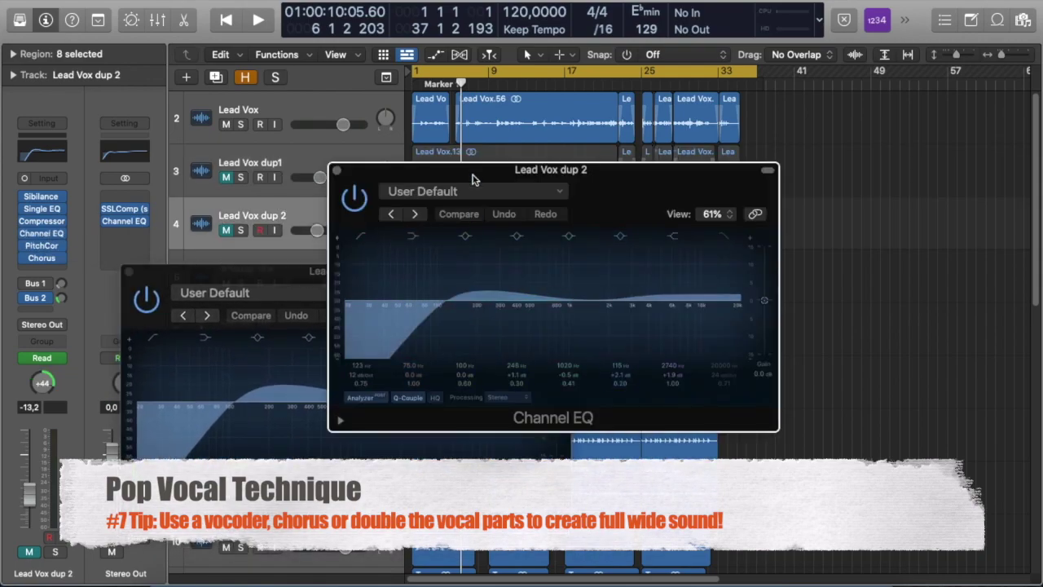
left_click_drag(470, 169, 646, 166)
left_click_drag(397, 272, 318, 159)
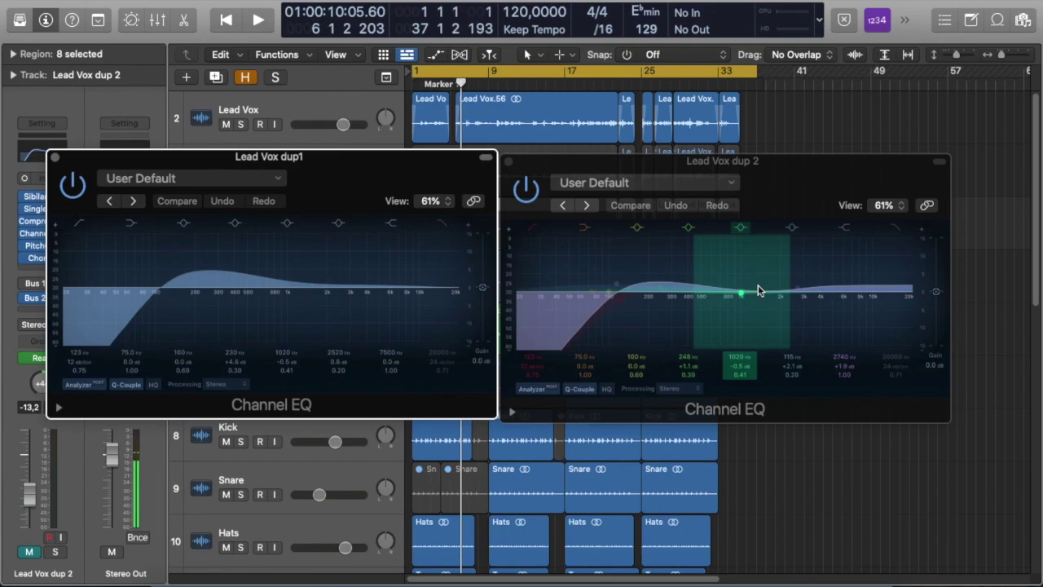
left_click(54, 157)
left_click(508, 160)
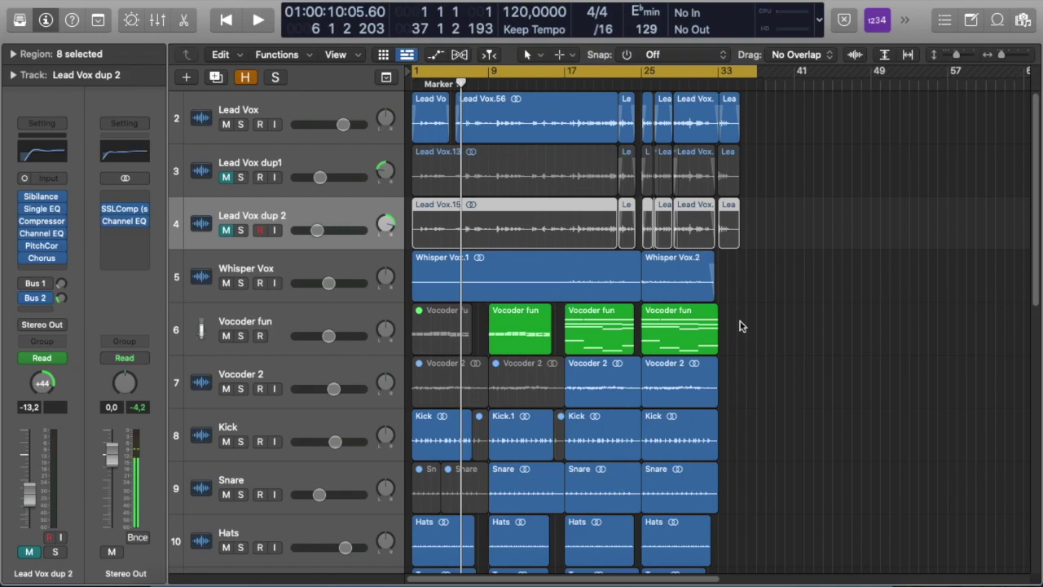
Play the full mix from the beginning with the mixer shown, and hide the mixer during playback
key("Return")
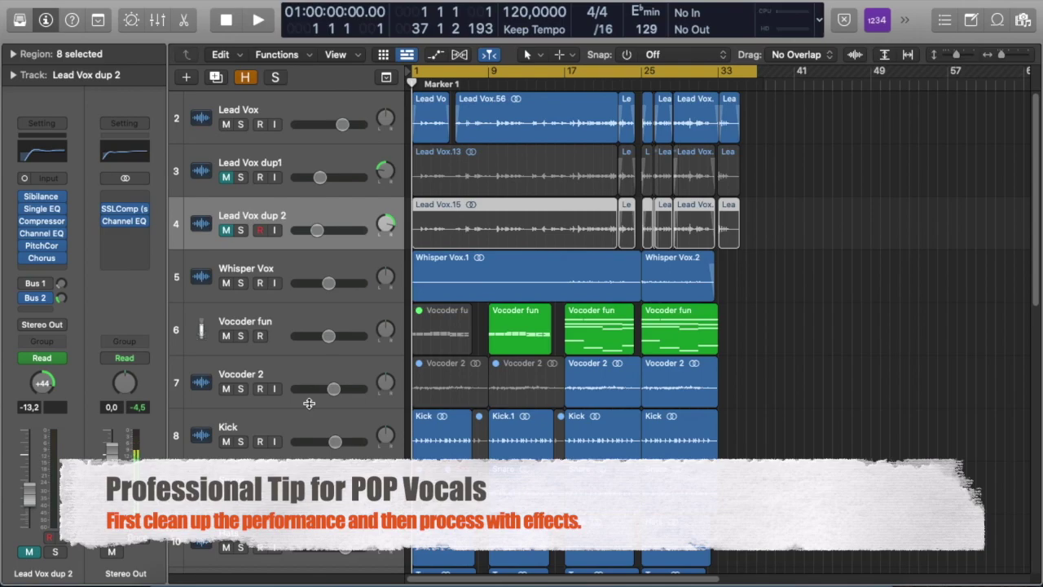
key("x")
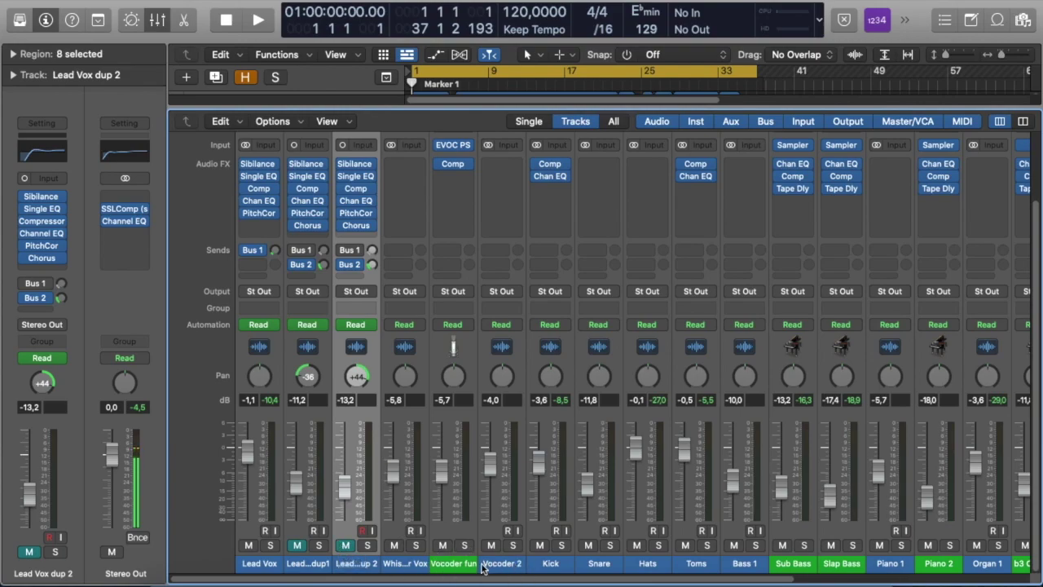
key("space")
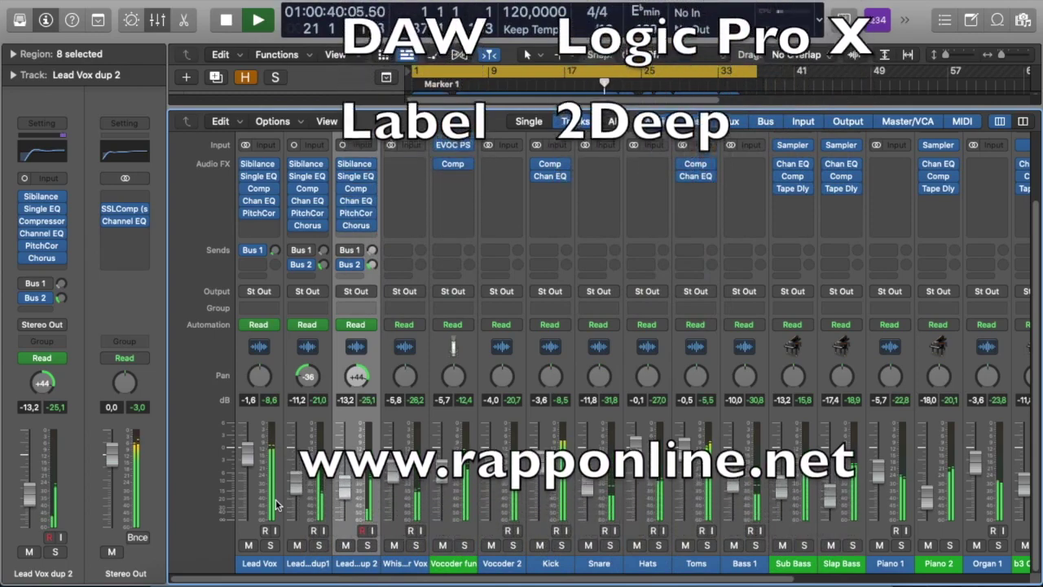
key("x")
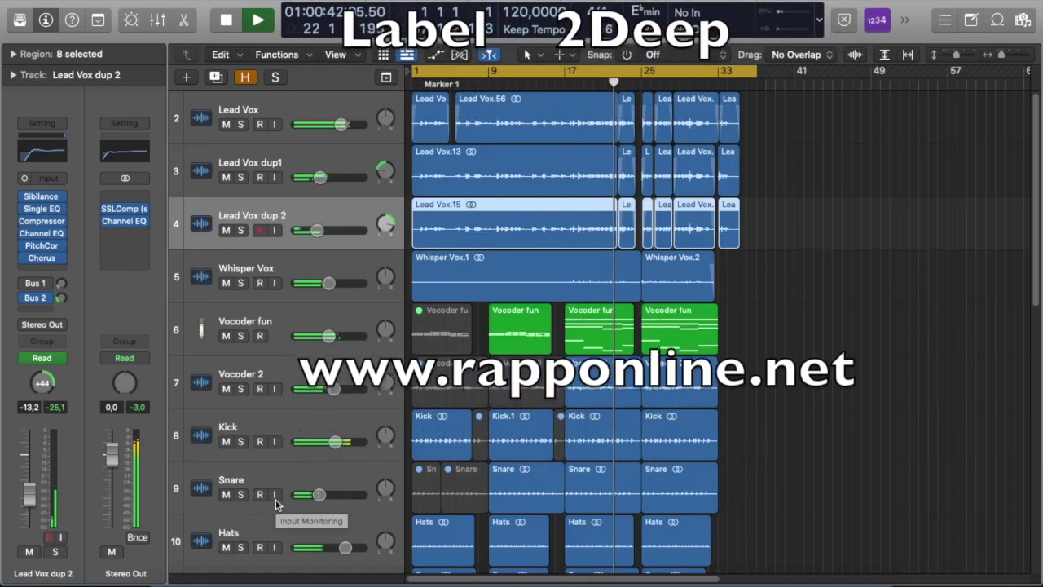